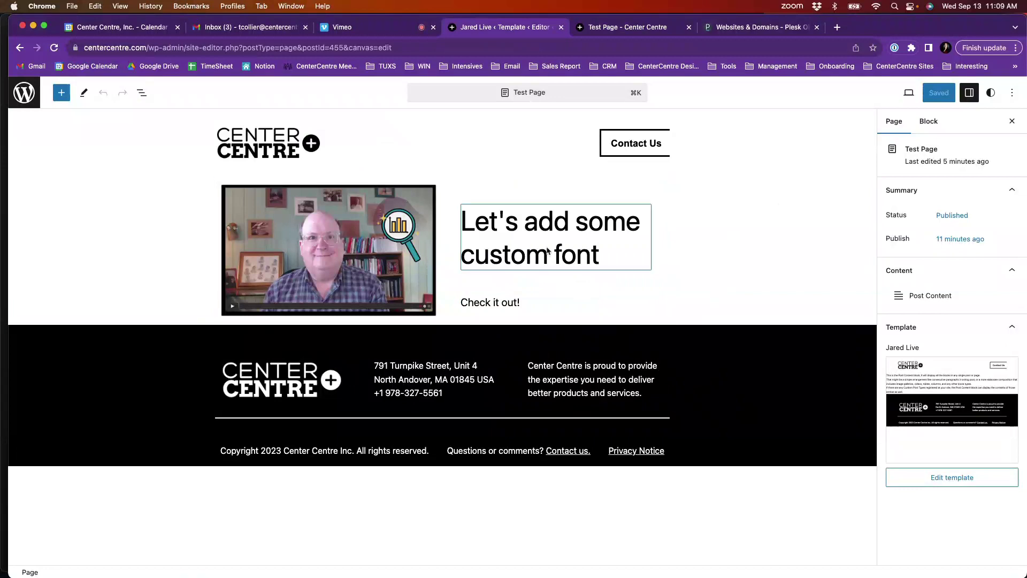
Return to the WordPress dashboard and reopen Test Page for editing in the site editor
{"action": "left_click", "coordinate": [20, 94]}
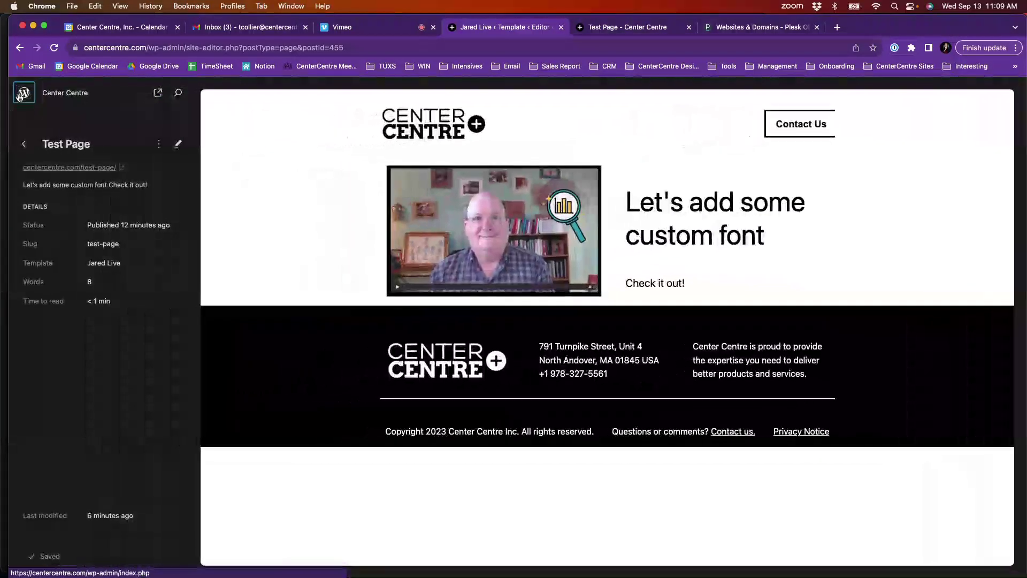
{"action": "left_click", "coordinate": [20, 94]}
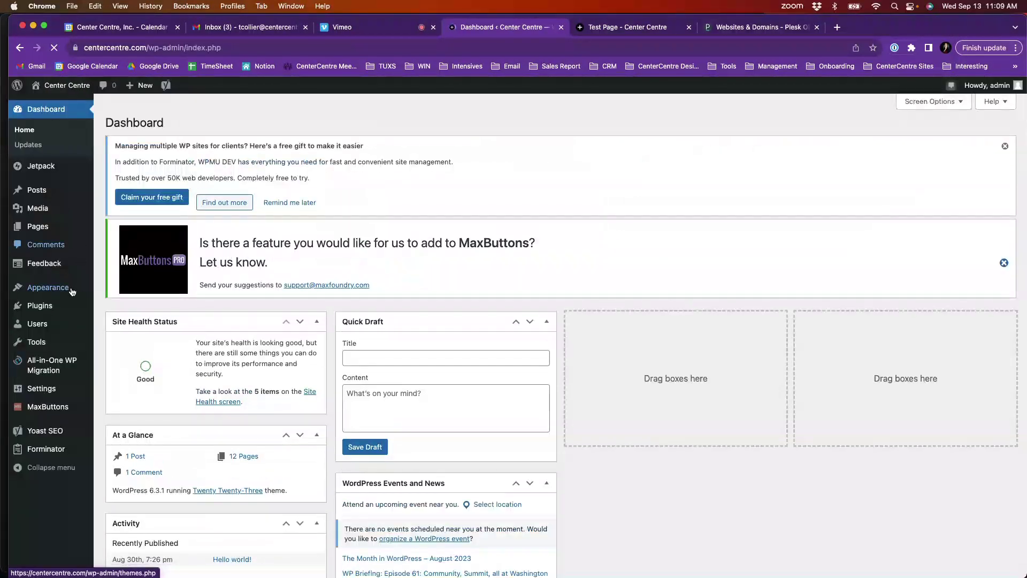
{"action": "mouse_move", "coordinate": [48, 287]}
{"action": "left_click", "coordinate": [121, 306]}
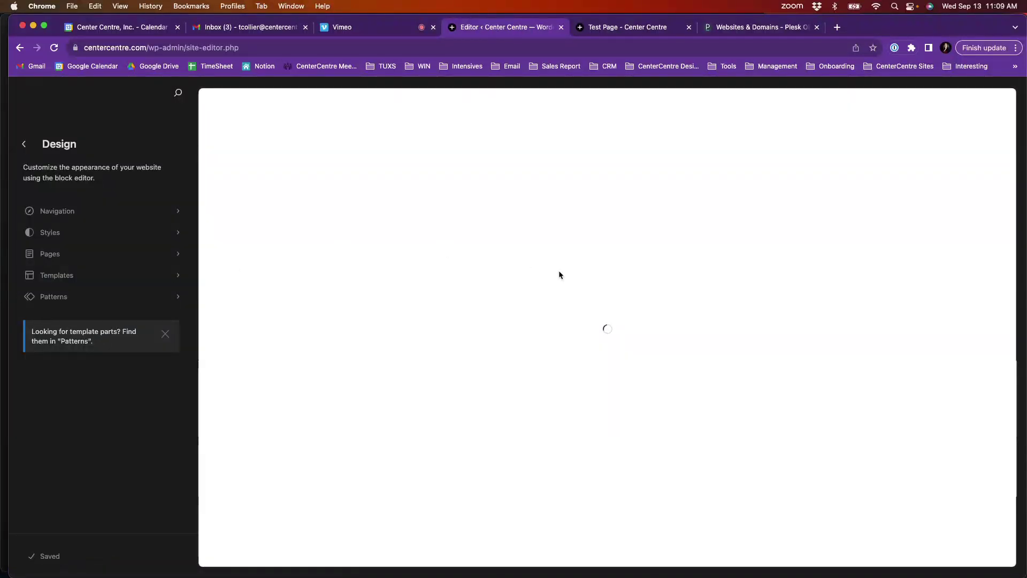
{"action": "left_click", "coordinate": [53, 255]}
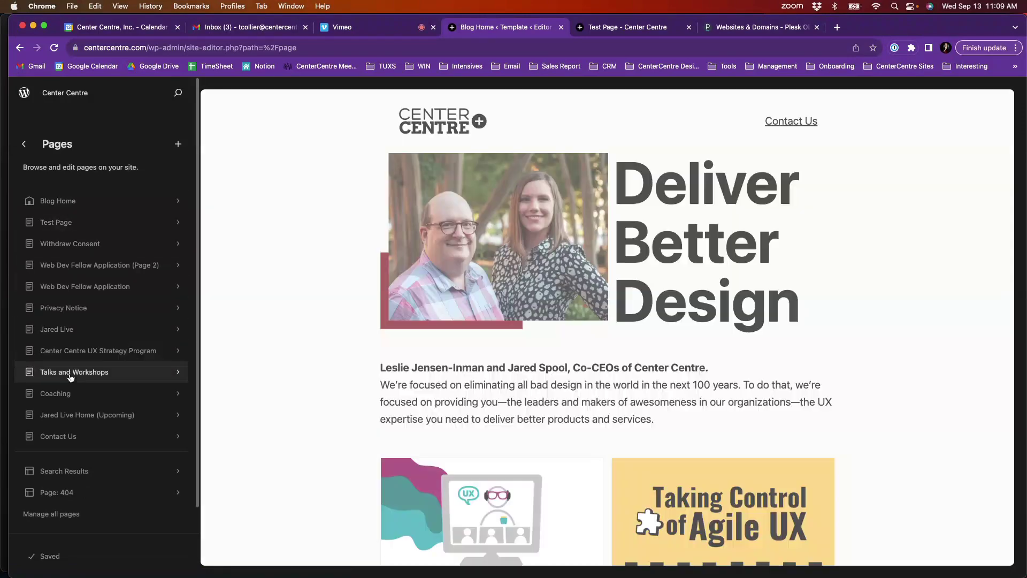
{"action": "left_click", "coordinate": [67, 225]}
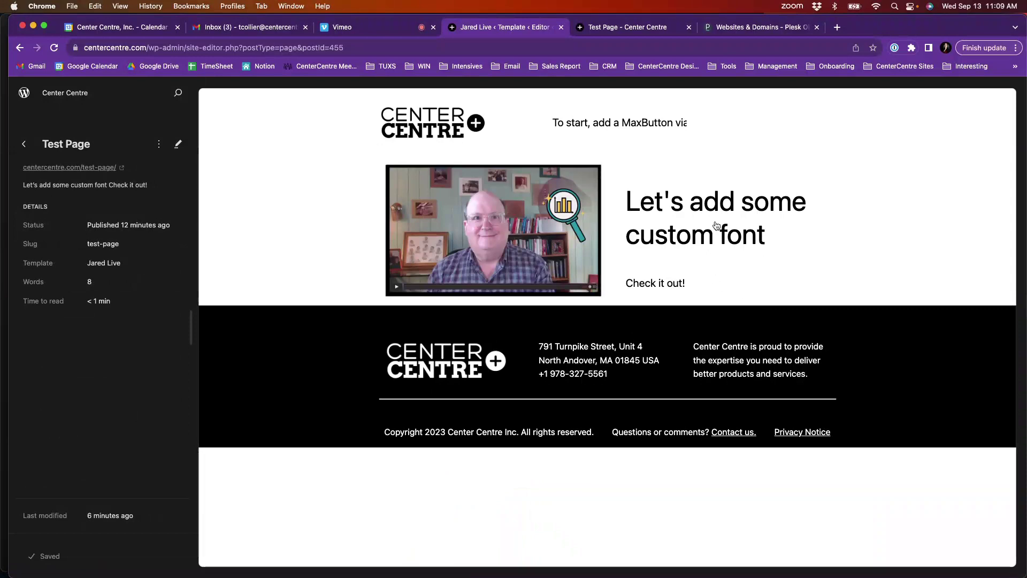
{"action": "left_click", "coordinate": [717, 225]}
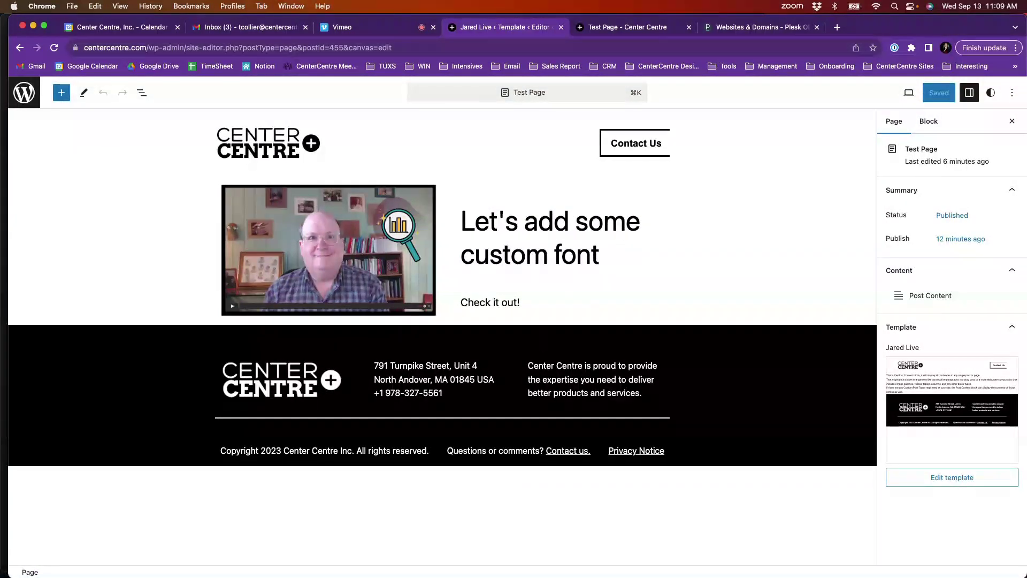
View the Mogan-Regular font files in Finder's Downloads folder, and switch to Plesk to open the file manager for centercentre.com
{"action": "left_click", "coordinate": [57, 553]}
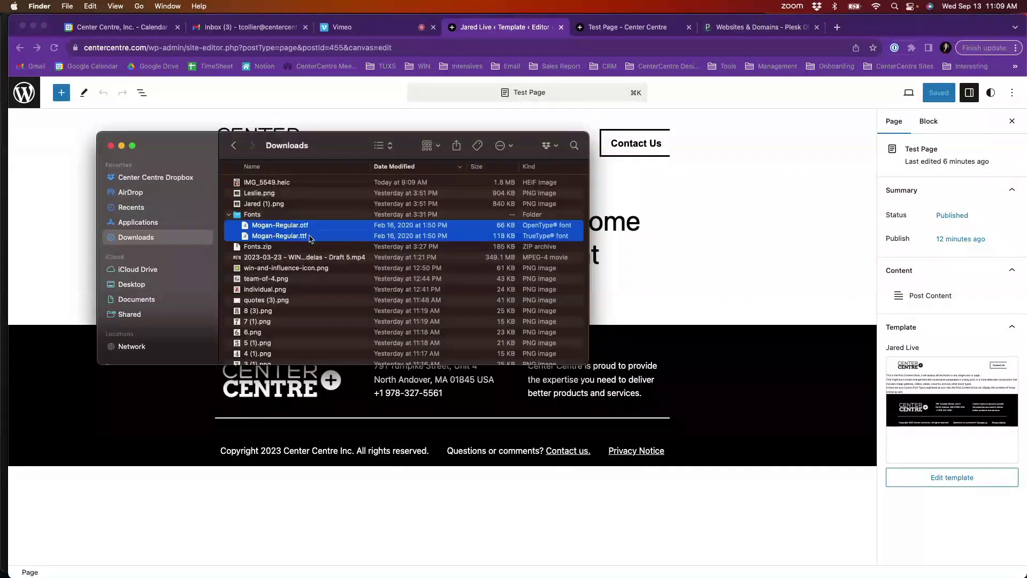
{"action": "left_click", "coordinate": [766, 27]}
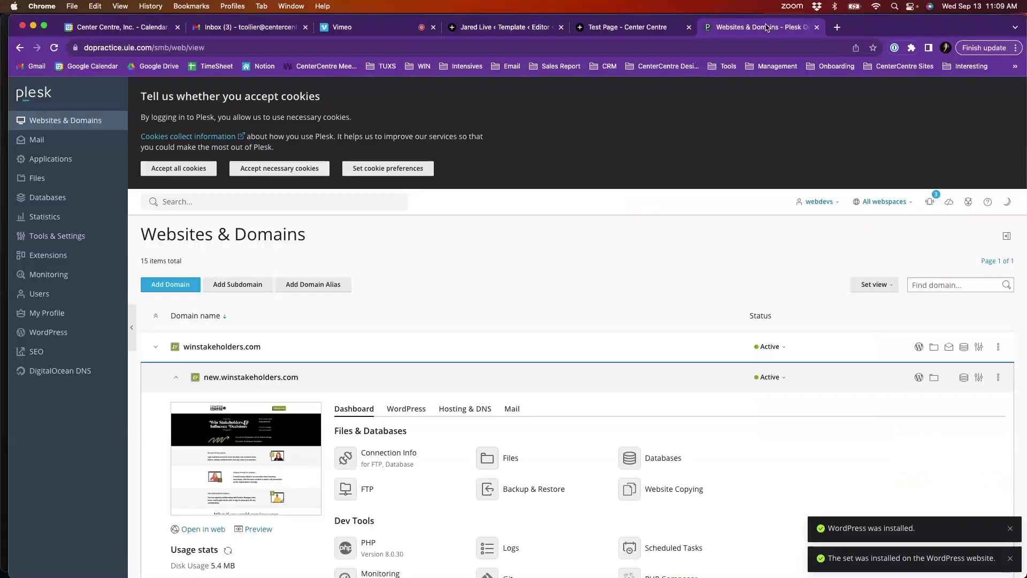
{"action": "scroll", "coordinate": [495, 327], "scroll_direction": "down", "scroll_amount": 5}
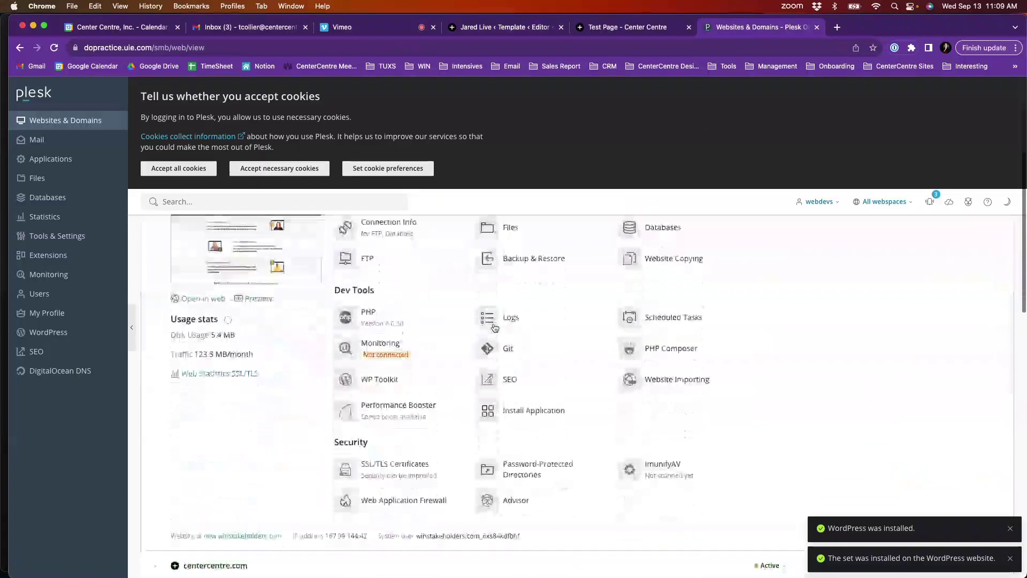
{"action": "scroll", "coordinate": [492, 326], "scroll_direction": "down", "scroll_amount": 4}
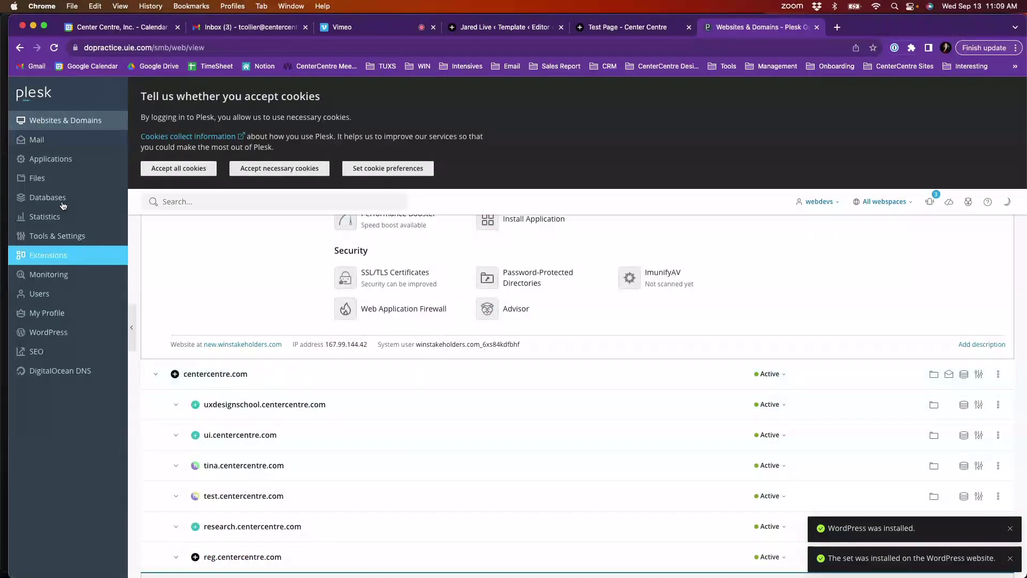
{"action": "left_click", "coordinate": [46, 185]}
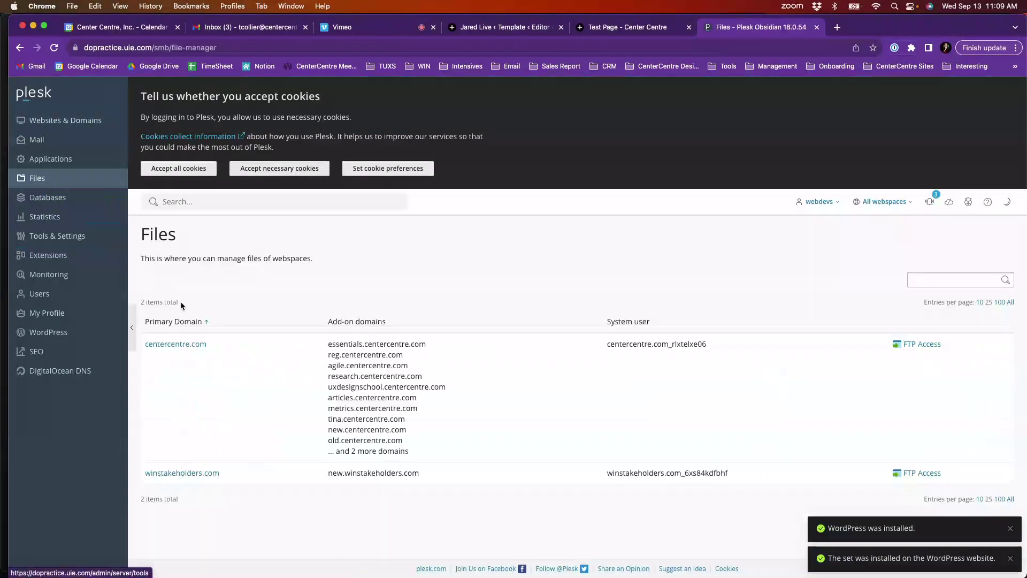
{"action": "left_click", "coordinate": [190, 346]}
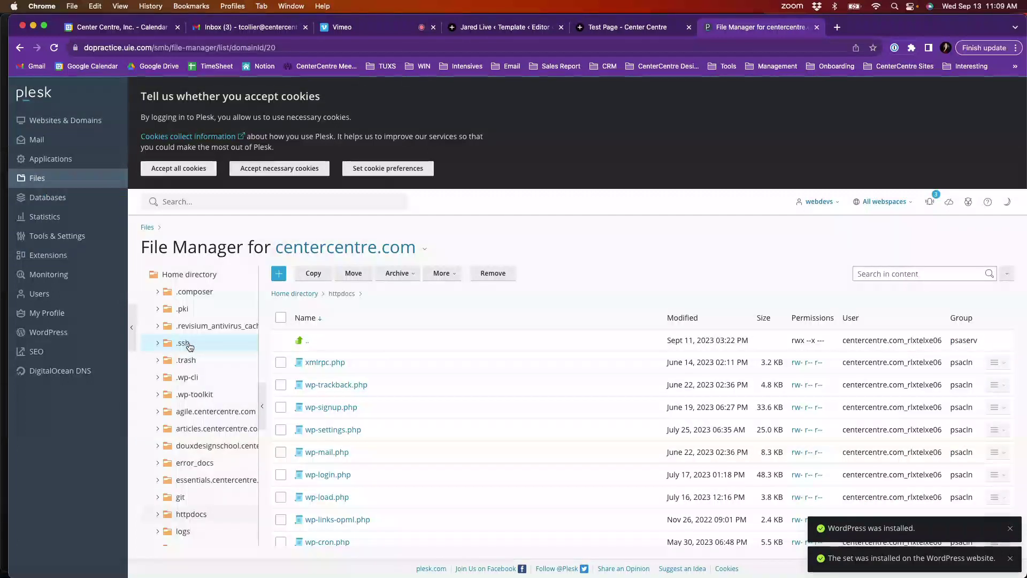
Open the twentytwentythree theme folder under httpdocs/wp-content/themes
{"action": "scroll", "coordinate": [208, 396], "scroll_direction": "down", "scroll_amount": 1}
{"action": "scroll", "coordinate": [217, 396], "scroll_direction": "down", "scroll_amount": 4}
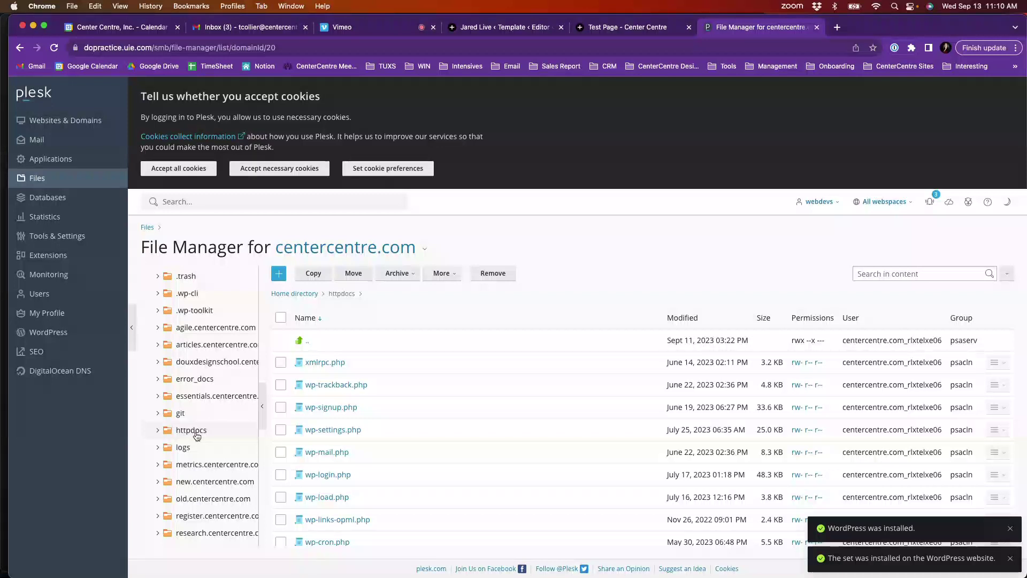
{"action": "scroll", "coordinate": [196, 436], "scroll_direction": "down", "scroll_amount": 2}
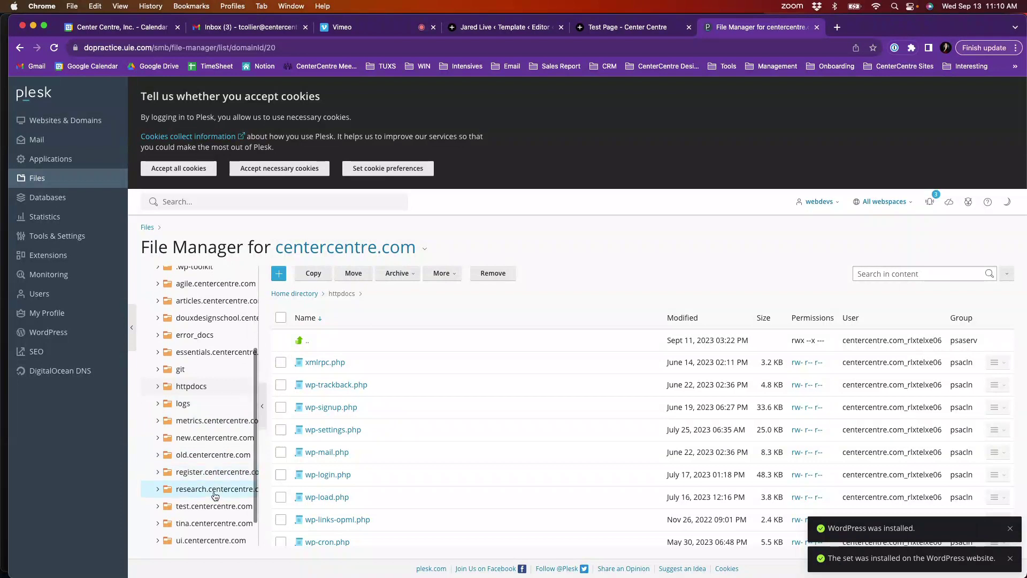
{"action": "scroll", "coordinate": [206, 481], "scroll_direction": "down", "scroll_amount": 2}
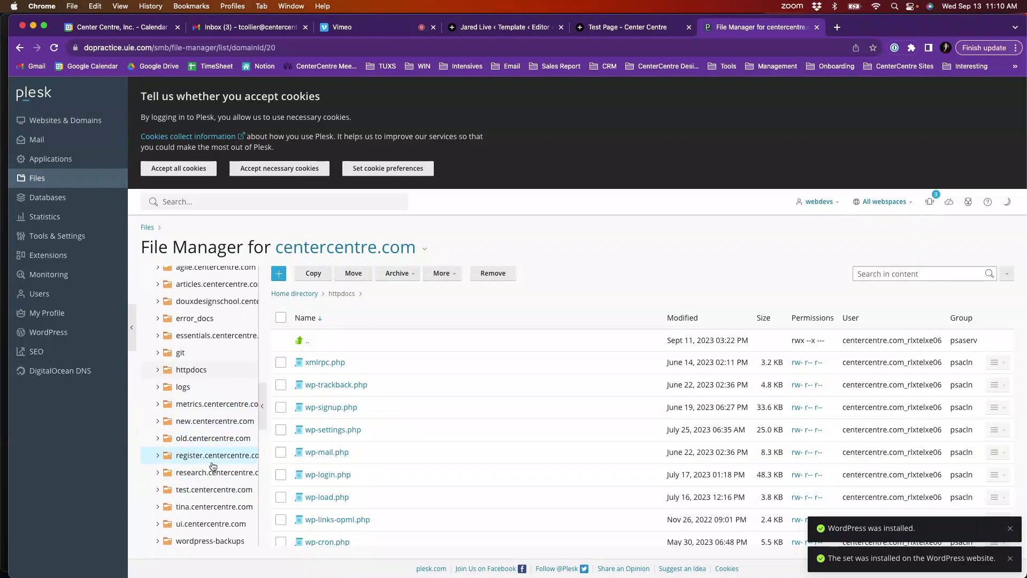
{"action": "scroll", "coordinate": [212, 428], "scroll_direction": "up", "scroll_amount": 1}
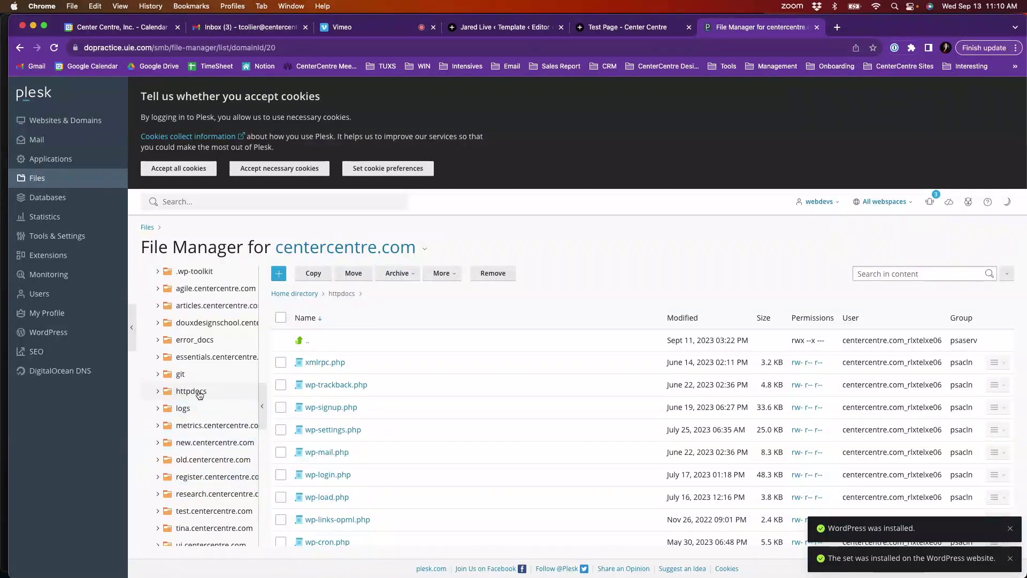
{"action": "left_click", "coordinate": [198, 394]}
{"action": "scroll", "coordinate": [367, 431], "scroll_direction": "down", "scroll_amount": 5}
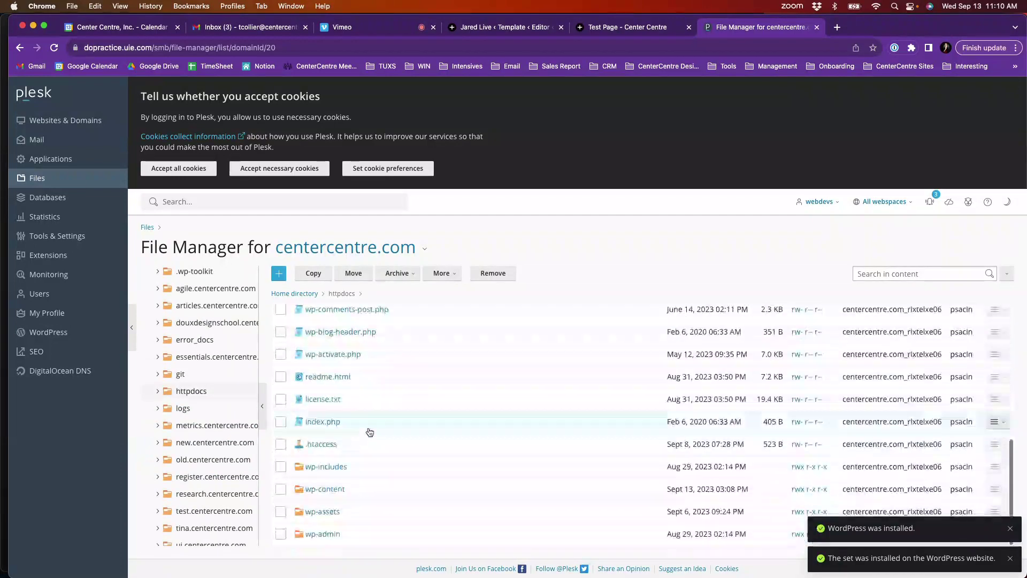
{"action": "left_click", "coordinate": [328, 489]}
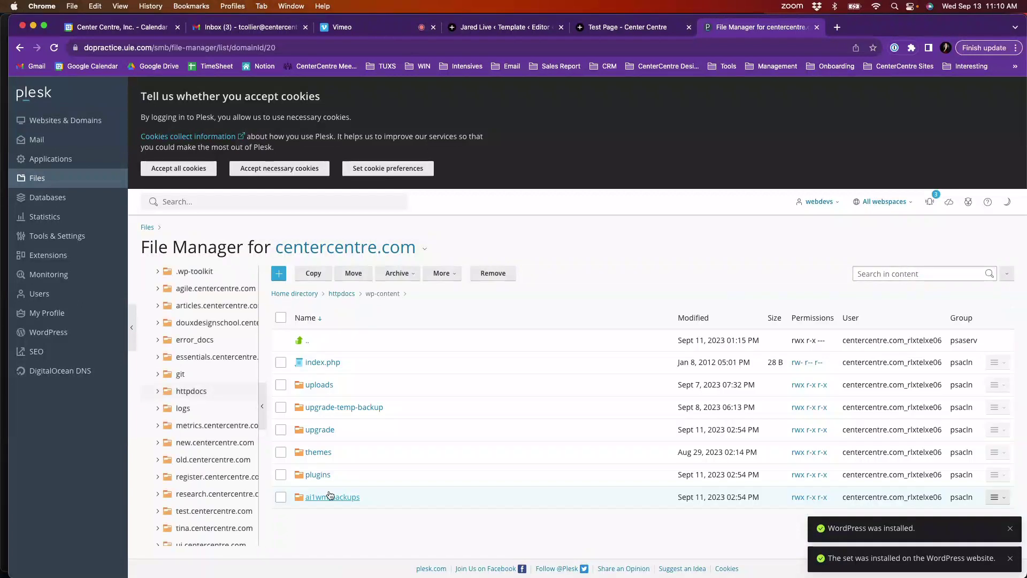
{"action": "left_click", "coordinate": [317, 452]}
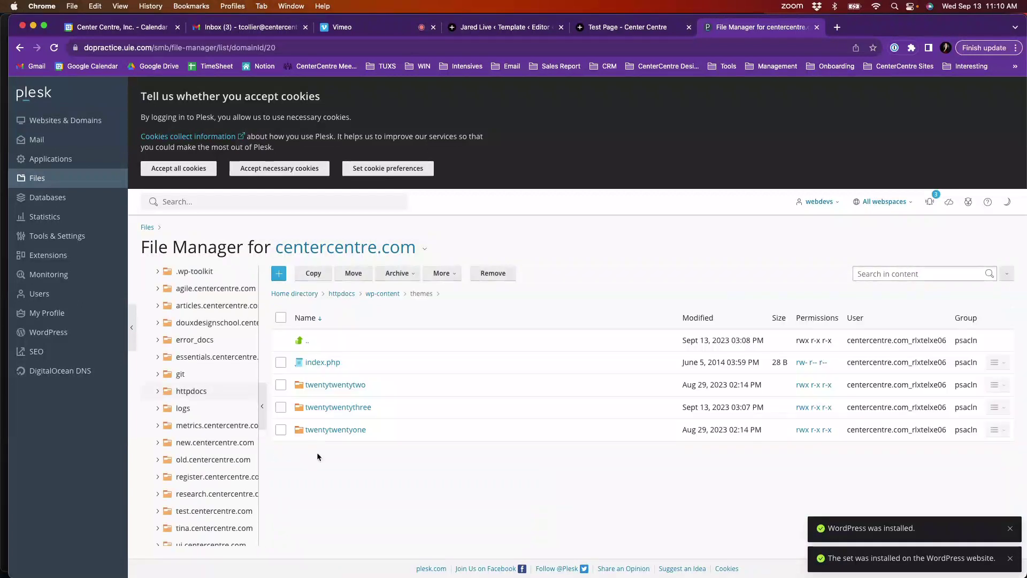
{"action": "left_click", "coordinate": [338, 408]}
{"action": "scroll", "coordinate": [351, 407], "scroll_direction": "down", "scroll_amount": 1}
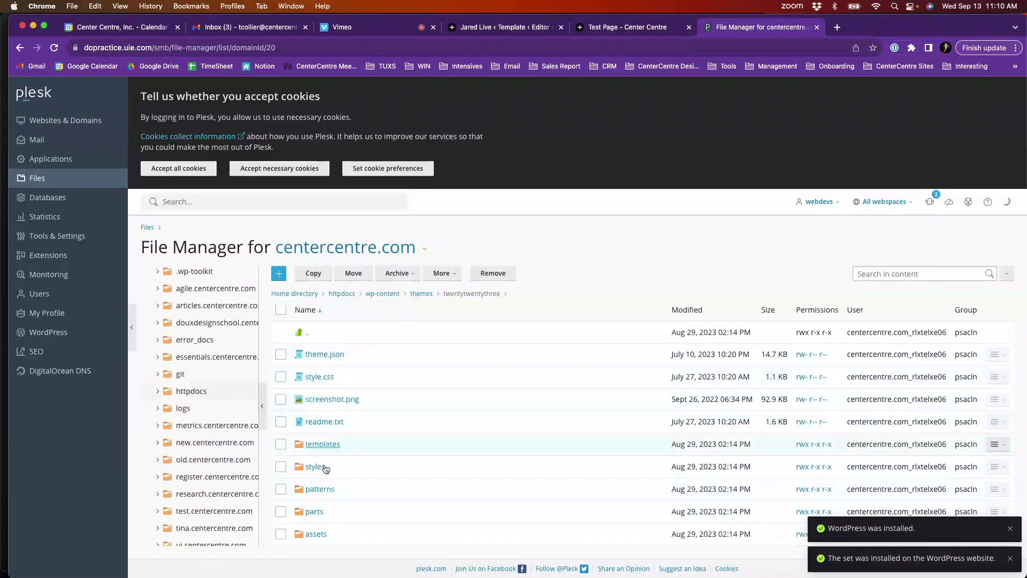
Create a directory named "fonts" inside the twentytwentythree theme folder
{"action": "left_click", "coordinate": [279, 273]}
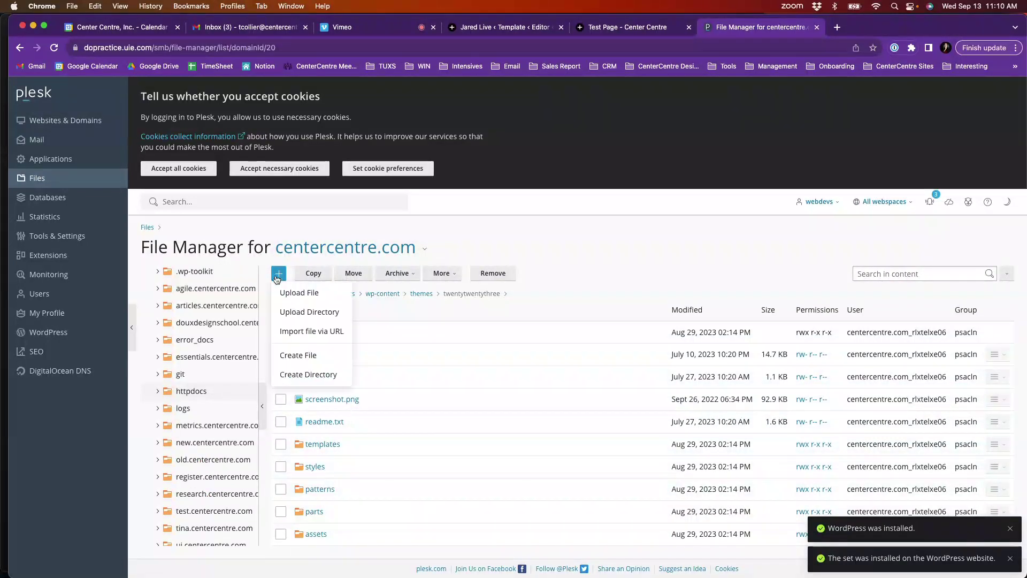
{"action": "left_click", "coordinate": [316, 373]}
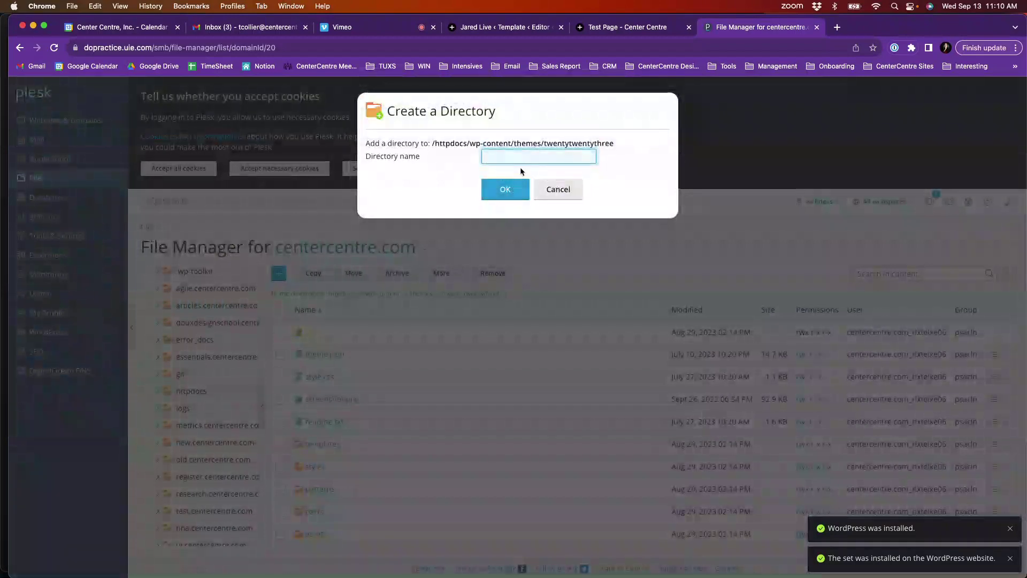
{"action": "type", "text": "fonts"}
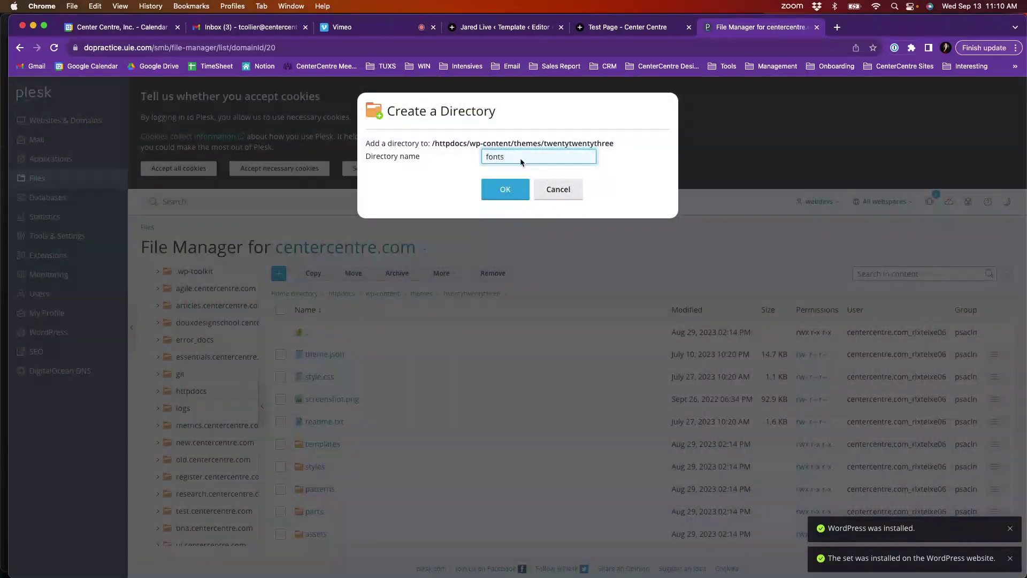
{"action": "left_click", "coordinate": [510, 192]}
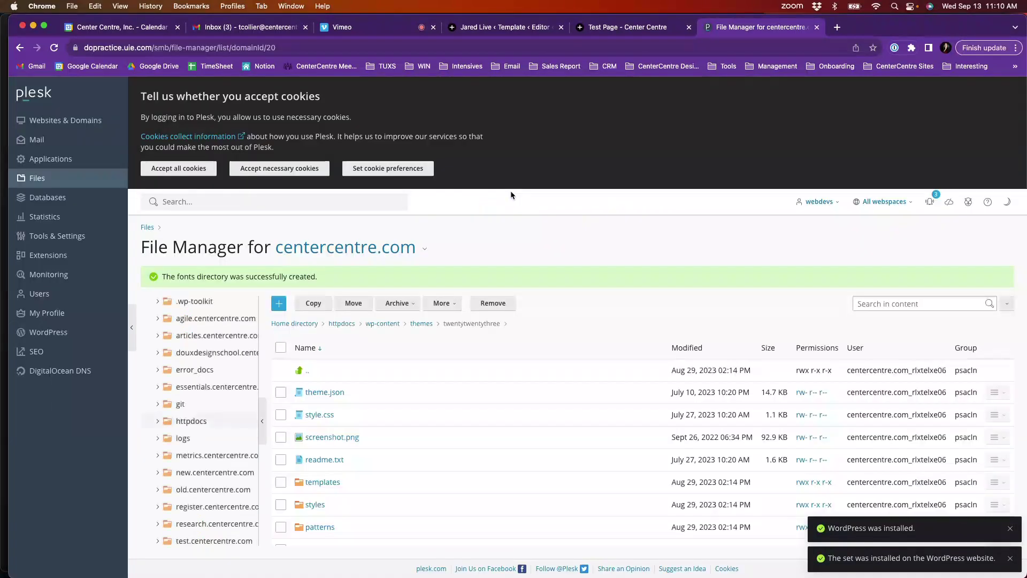
Upload Mogan-Regular.otf and Mogan-Regular.ttf from the Downloads folder into the theme's new fonts directory
{"action": "scroll", "coordinate": [374, 482], "scroll_direction": "down", "scroll_amount": 3}
{"action": "left_click", "coordinate": [318, 513]}
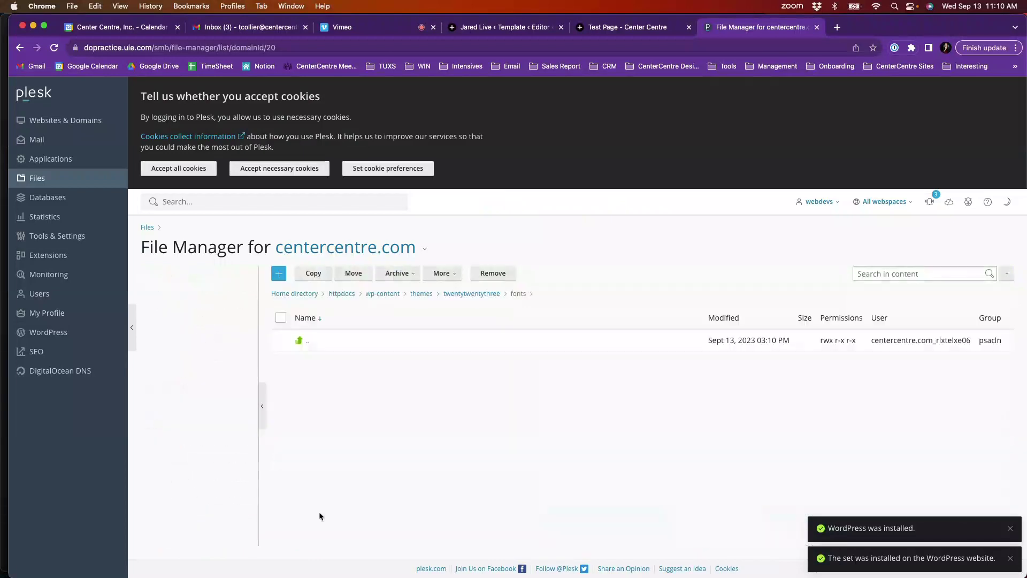
{"action": "left_click", "coordinate": [59, 553]}
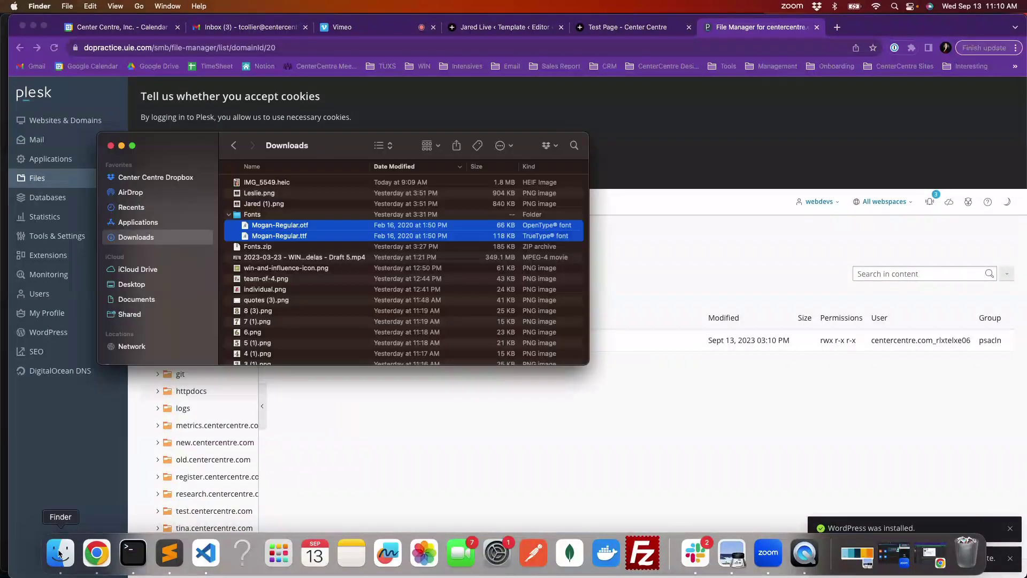
{"action": "left_click_drag", "start_coordinate": [288, 229], "coordinate": [477, 396]}
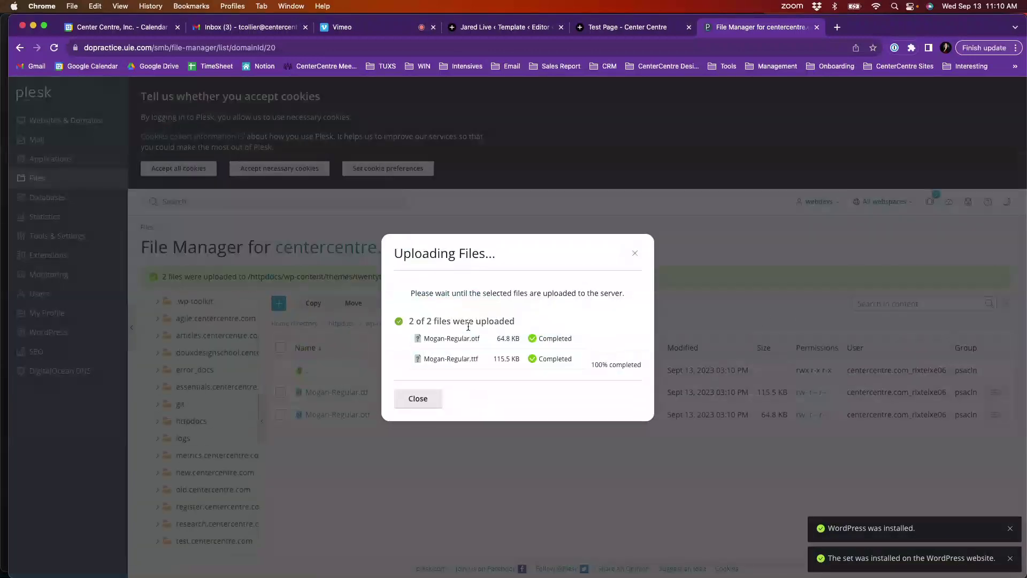
{"action": "left_click", "coordinate": [423, 405]}
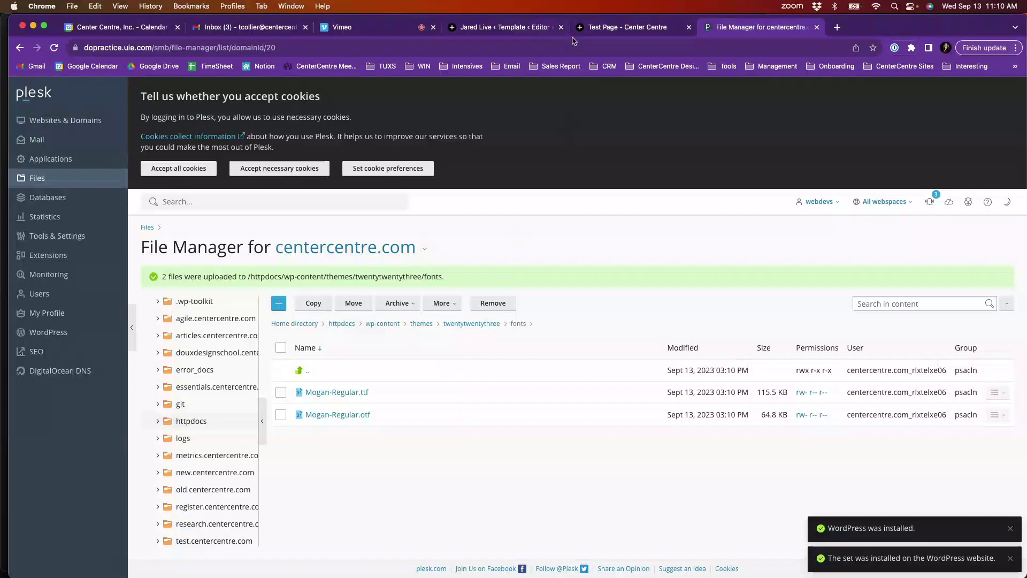
{"action": "left_click", "coordinate": [537, 33]}
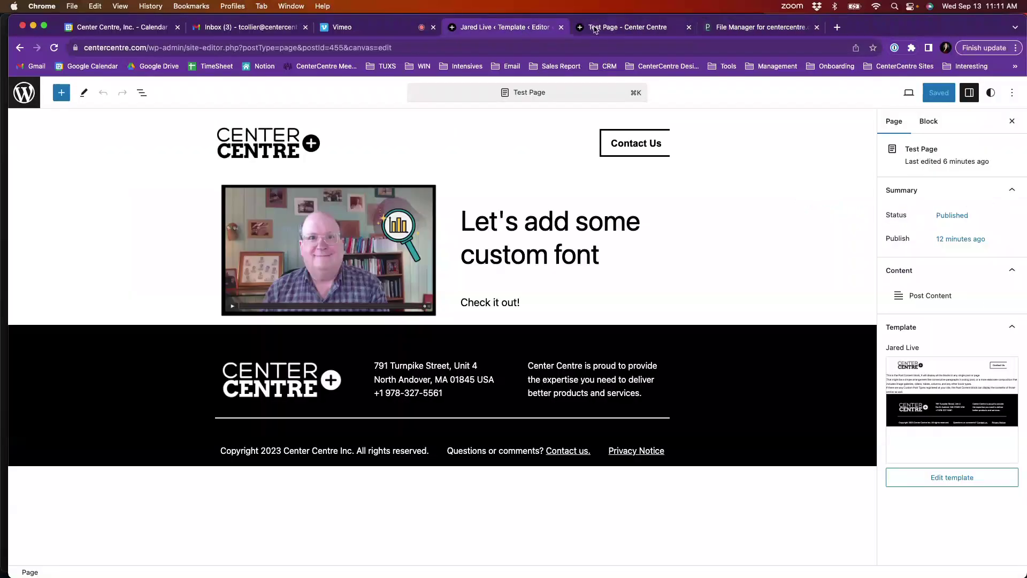
{"action": "left_click", "coordinate": [991, 94]}
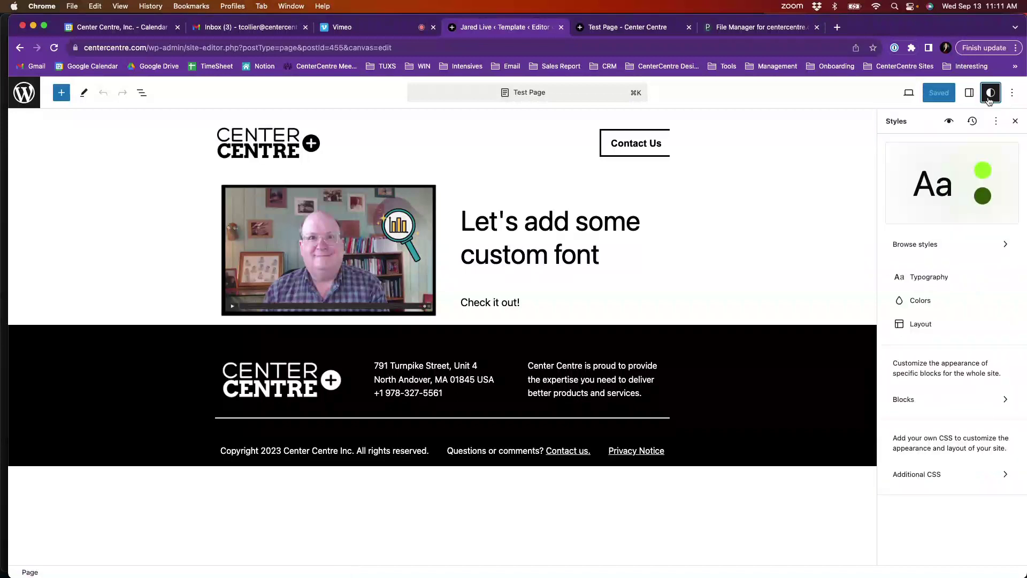
{"action": "left_click", "coordinate": [921, 474]}
{"action": "left_click", "coordinate": [891, 231]}
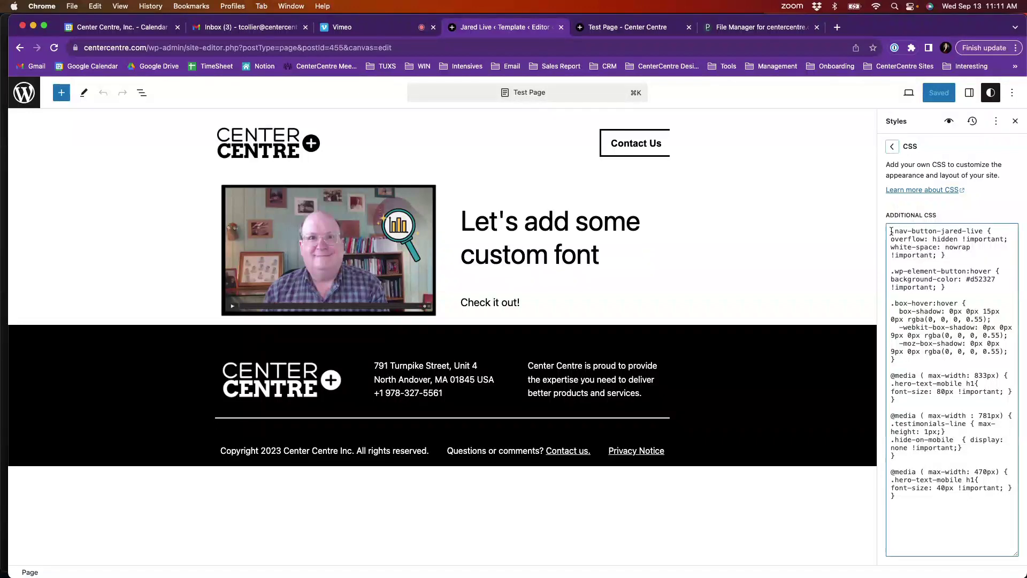
{"action": "key", "text": "Return"}
{"action": "key", "text": "Return"}
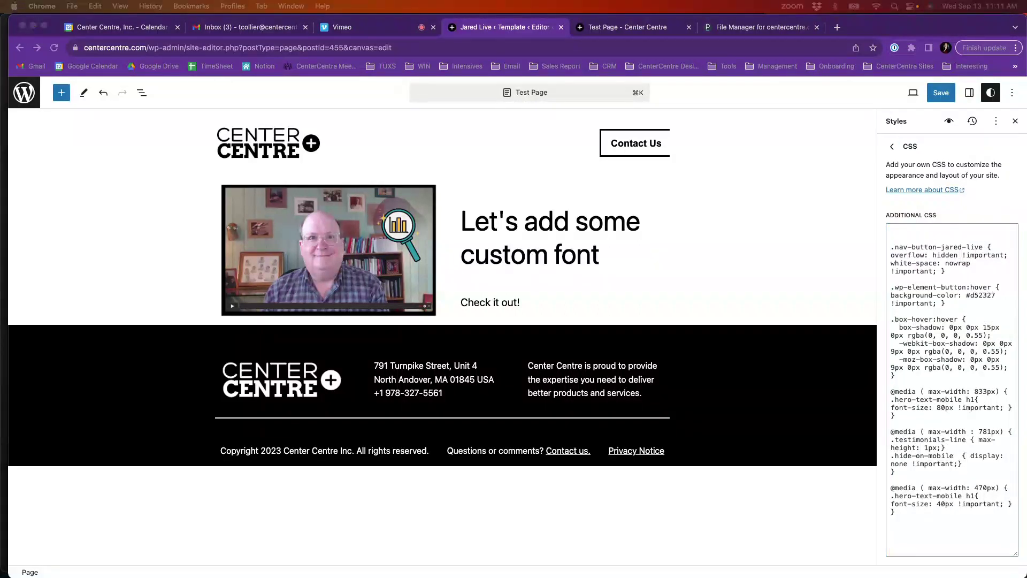
{"action": "left_click", "coordinate": [911, 235]}
{"action": "type", "text": "@font-face { font-family: Mogan-Regular; src: url(http://centercentre.com/wp-content/themes/twentytwentythree/fonts/Mogan-Regular.otf); font-weight: normal; }"}
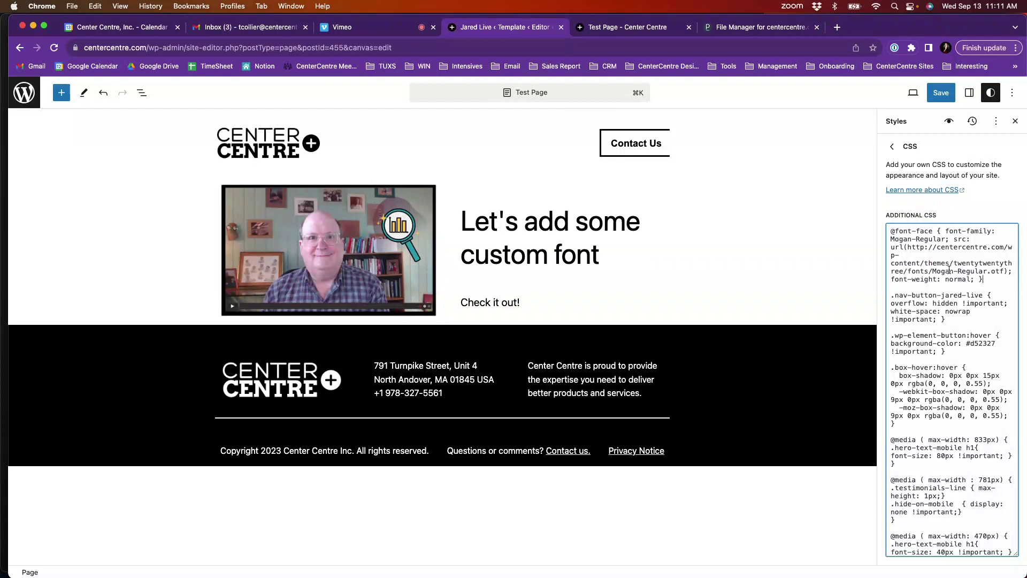
{"action": "left_click_drag", "start_coordinate": [932, 271], "coordinate": [999, 270]}
{"action": "left_click", "coordinate": [908, 280]}
Select the "Let's add some custom font" heading and check its additional CSS class in the advanced block settings
{"action": "left_click", "coordinate": [551, 222]}
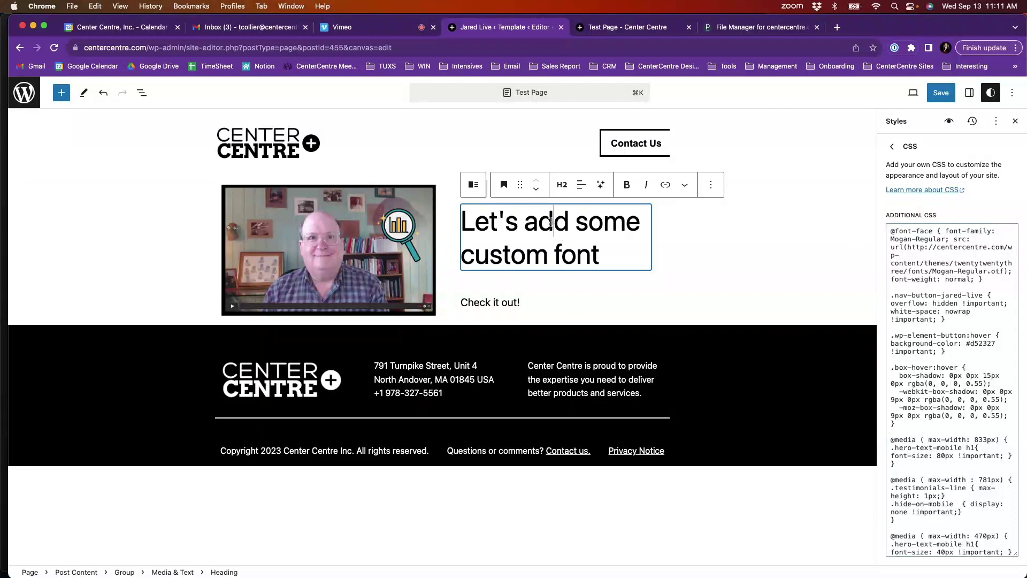
{"action": "left_click", "coordinate": [972, 100]}
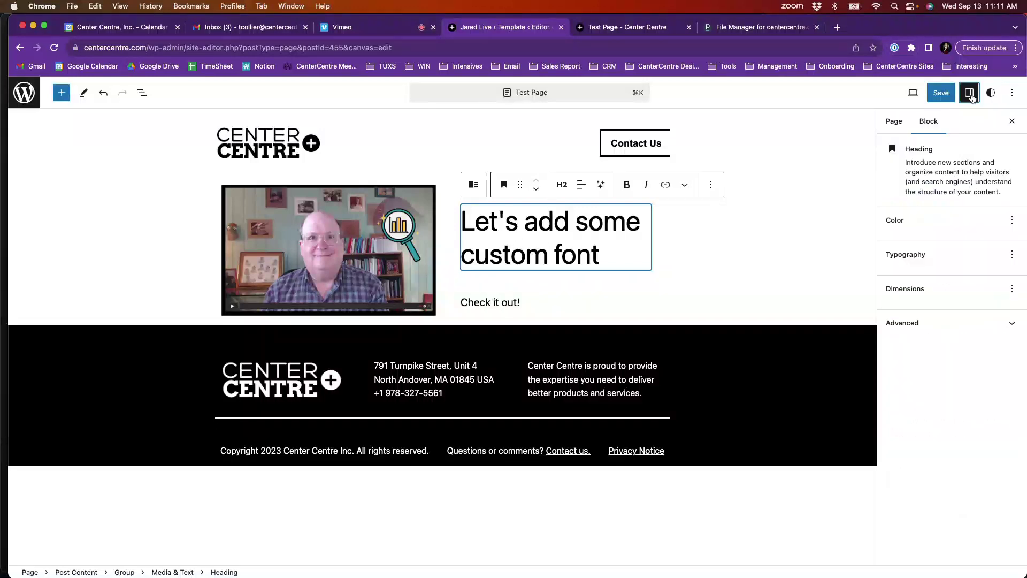
{"action": "left_click", "coordinate": [919, 476]}
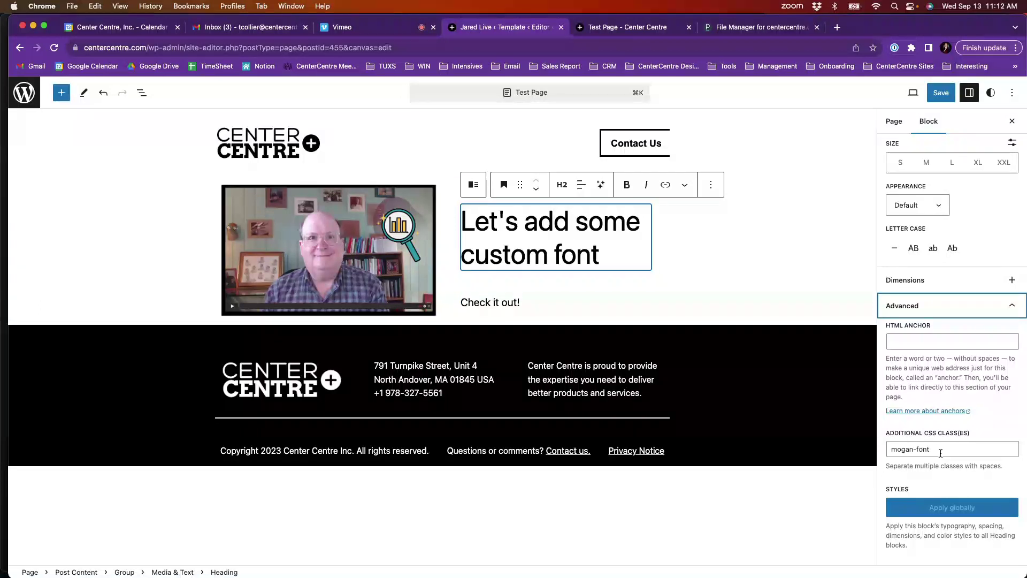
{"action": "left_click", "coordinate": [993, 94]}
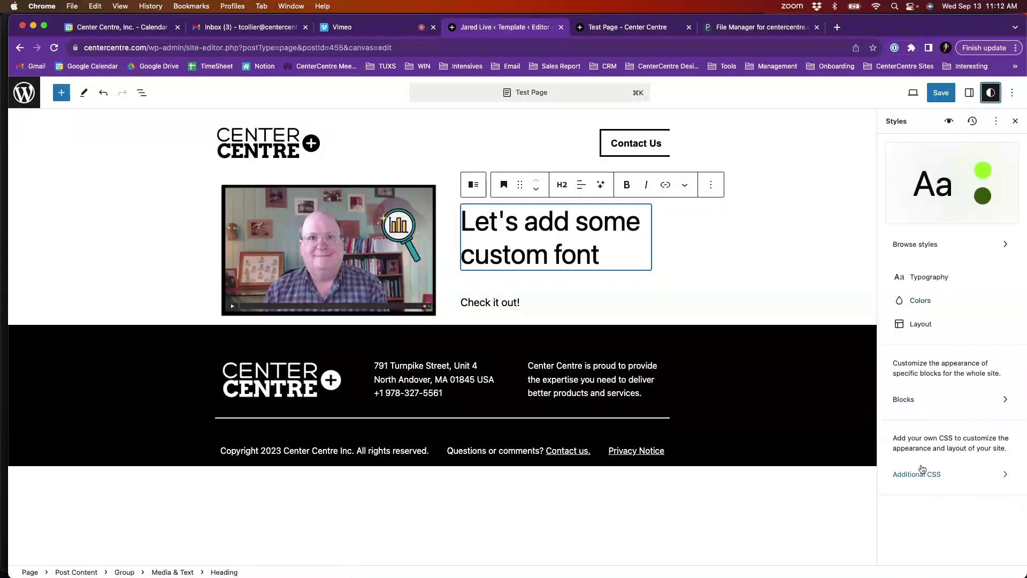
{"action": "left_click", "coordinate": [920, 472]}
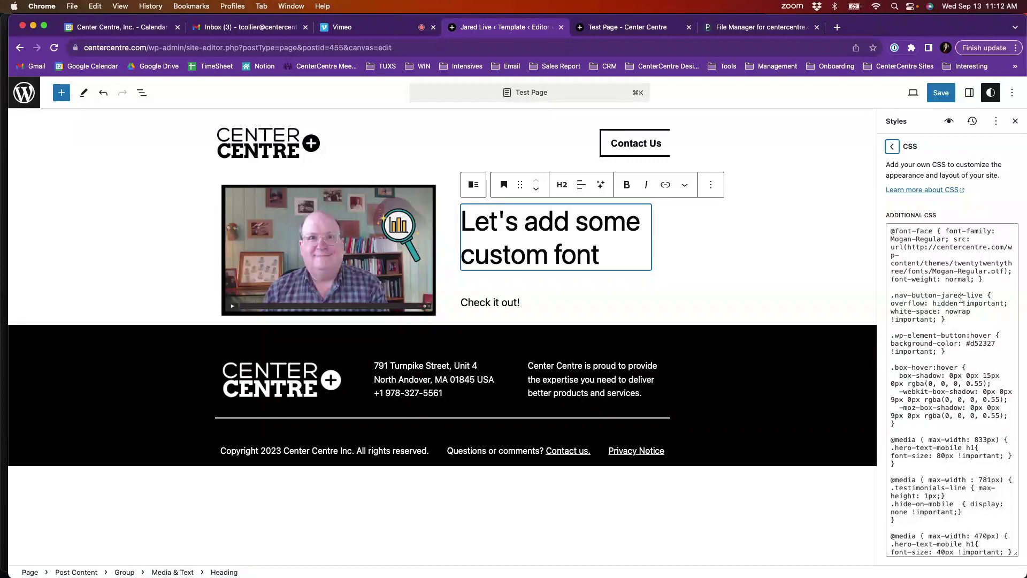
{"action": "left_click", "coordinate": [983, 278]}
{"action": "key", "text": "Return"}
{"action": "key", "text": "Return"}
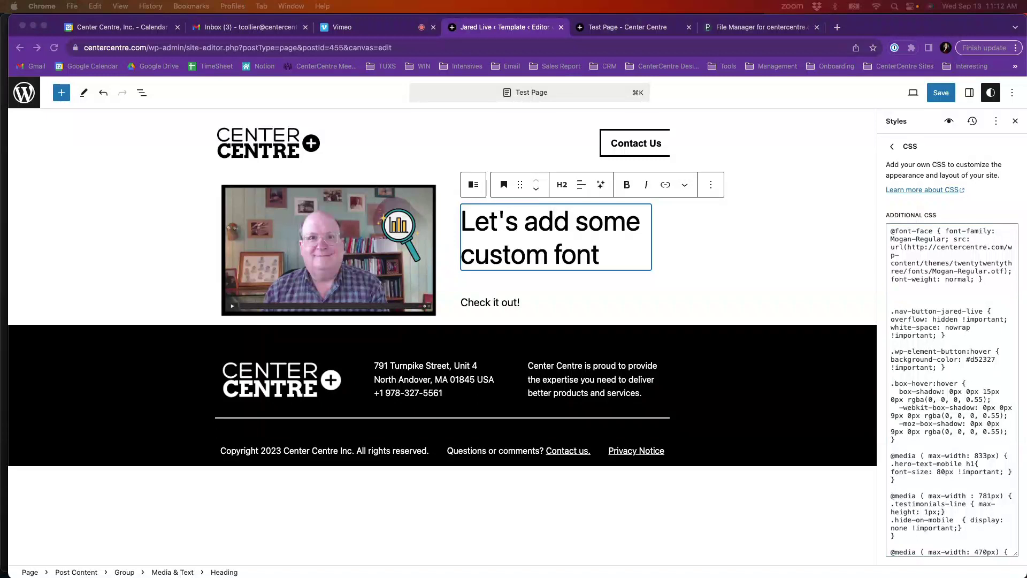
{"action": "left_click", "coordinate": [911, 295]}
{"action": "type", "text": "."}
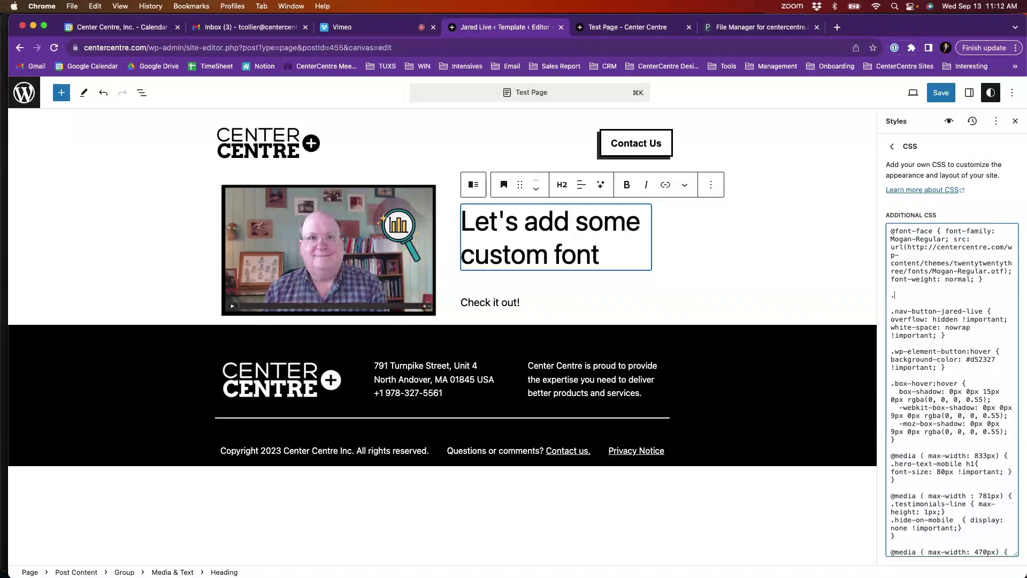
{"action": "type", "text": "mogan-font {"}
{"action": "key", "text": "Return"}
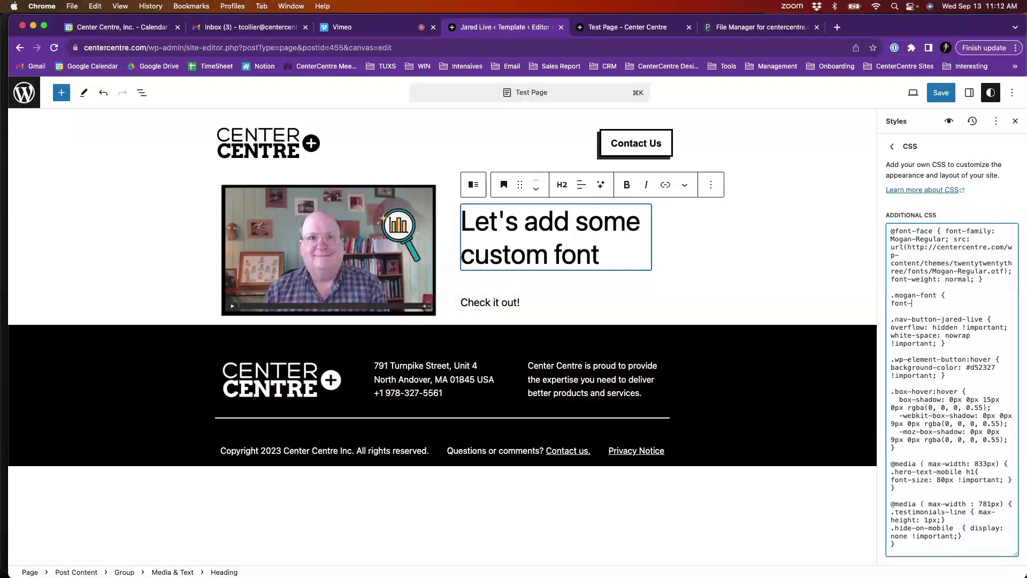
Give the .mogan-font rule the declaration font-family: "Mogan-Regular", serif !important; and close the rule
{"action": "type", "text": "font-family: \"mog"}
{"action": "type", "text": "ogan-Regular"}
{"action": "type", "text": "\", serif"}
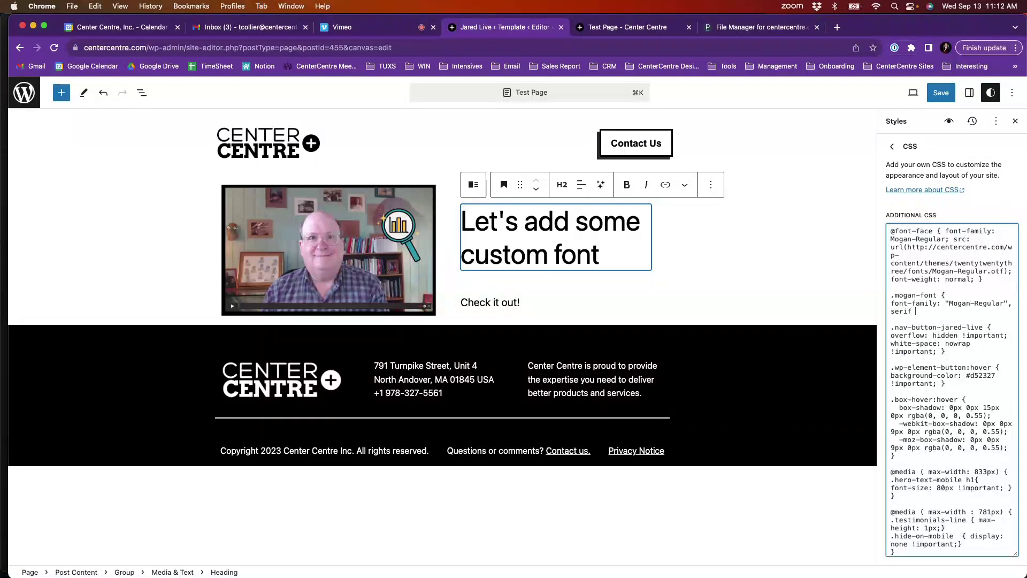
{"action": "type", "text": "!important; }"}
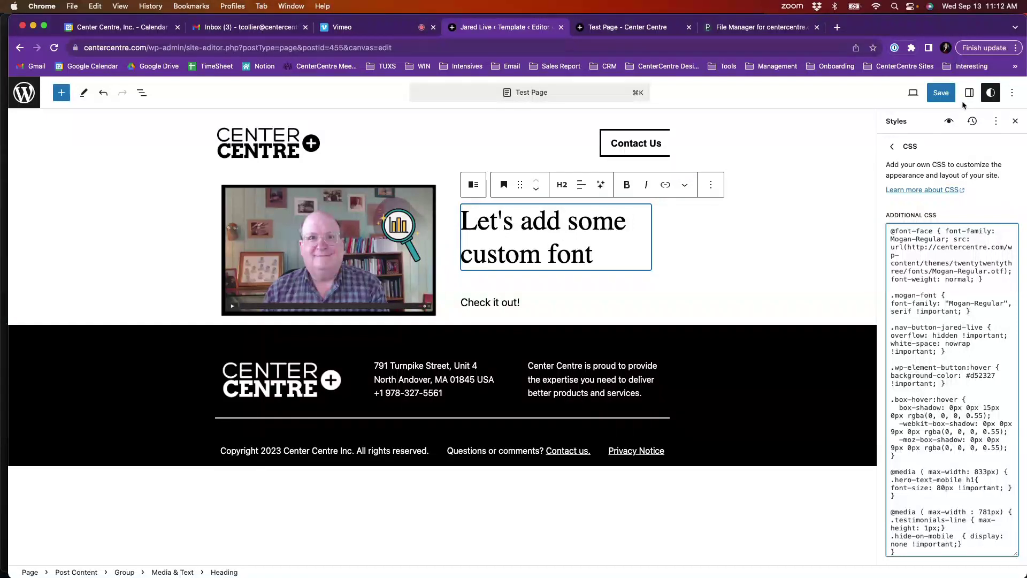
Save the Custom Styles changes and reload the live Test Page to check the heading's font
{"action": "left_click", "coordinate": [940, 95]}
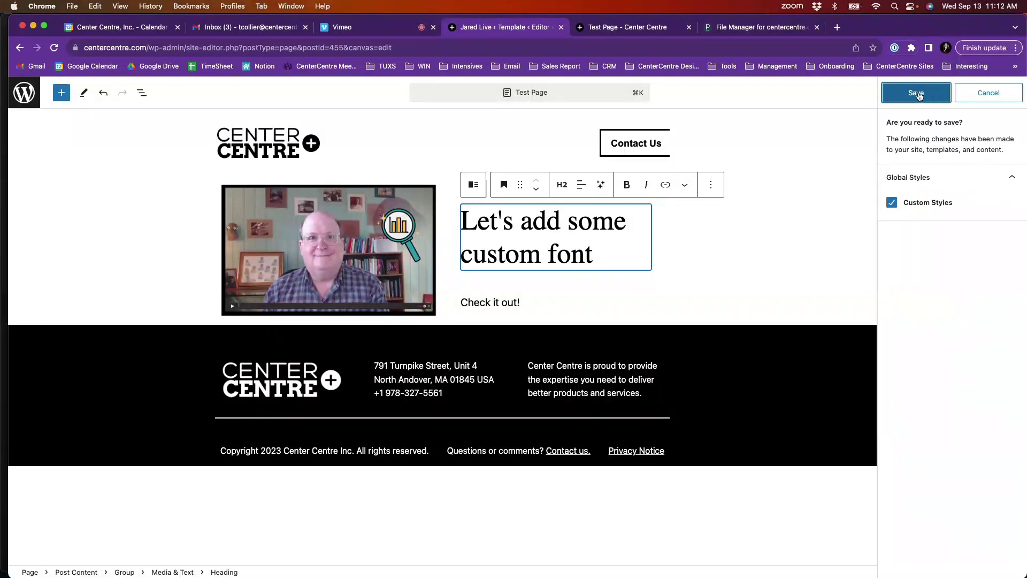
{"action": "left_click", "coordinate": [918, 93]}
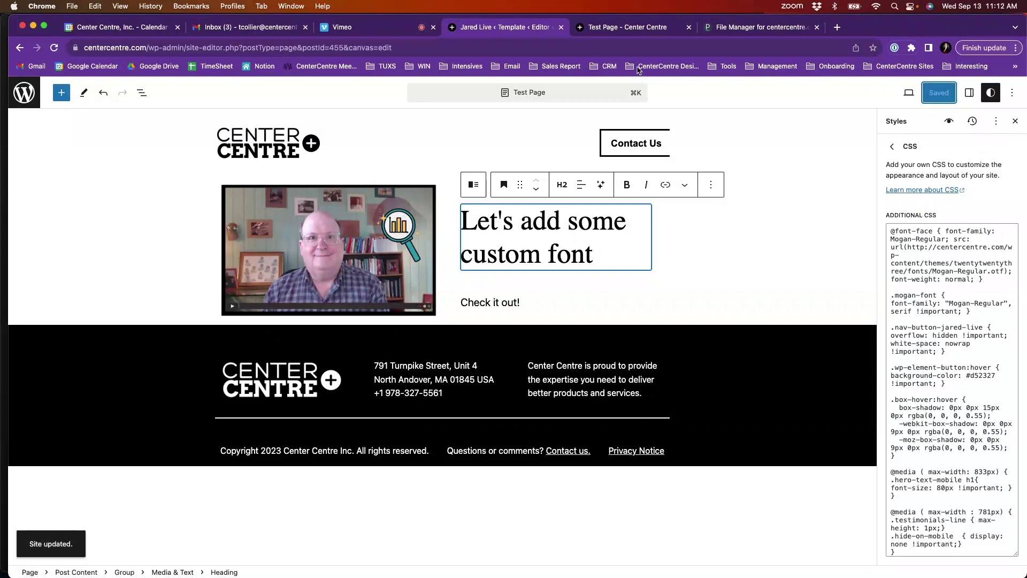
{"action": "left_click", "coordinate": [641, 28]}
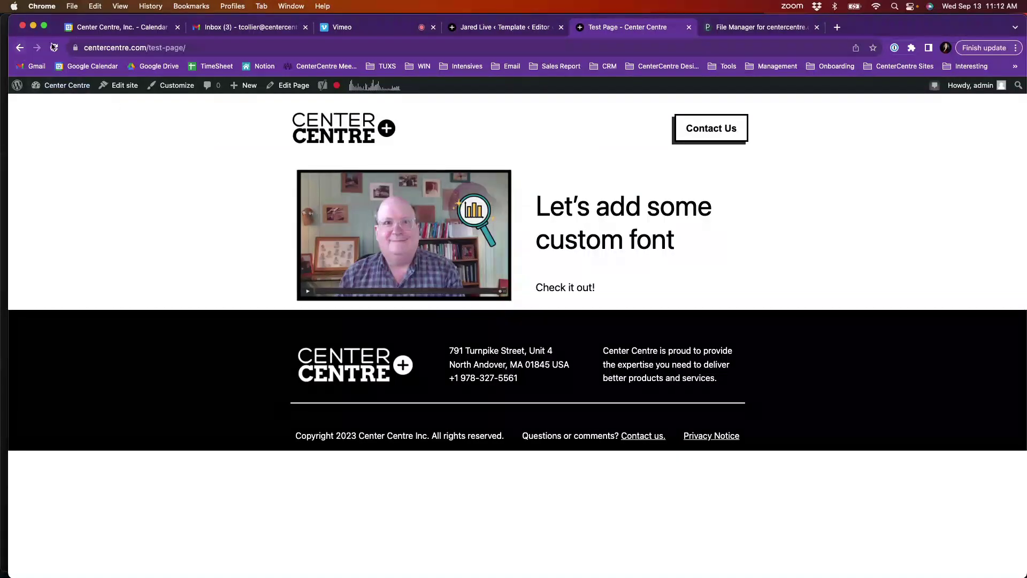
{"action": "left_click", "coordinate": [54, 47]}
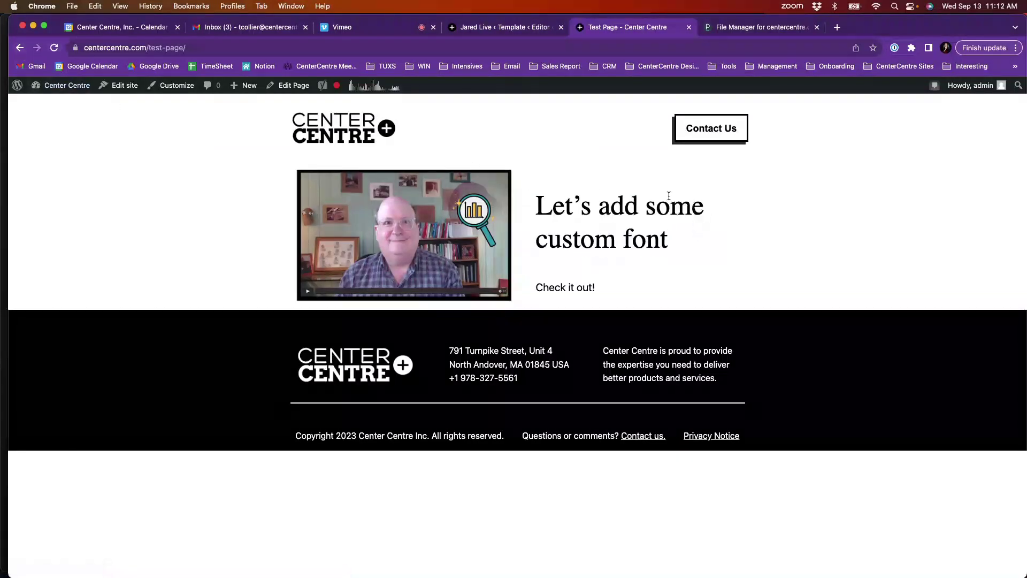